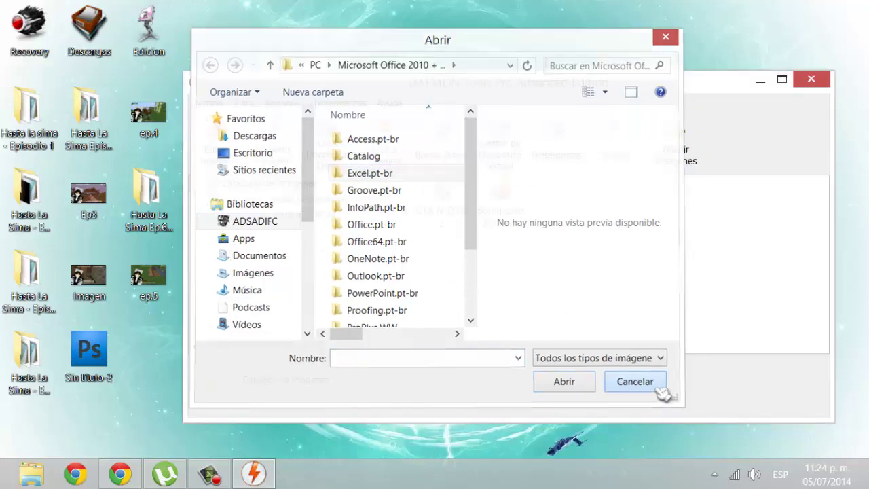
Cancel the image file selection and mount the Somniu.net 2010 x86 image from the catalogue.
click(658, 382)
drag(591, 207, 380, 227)
click(568, 294)
click(519, 202)
click(520, 203)
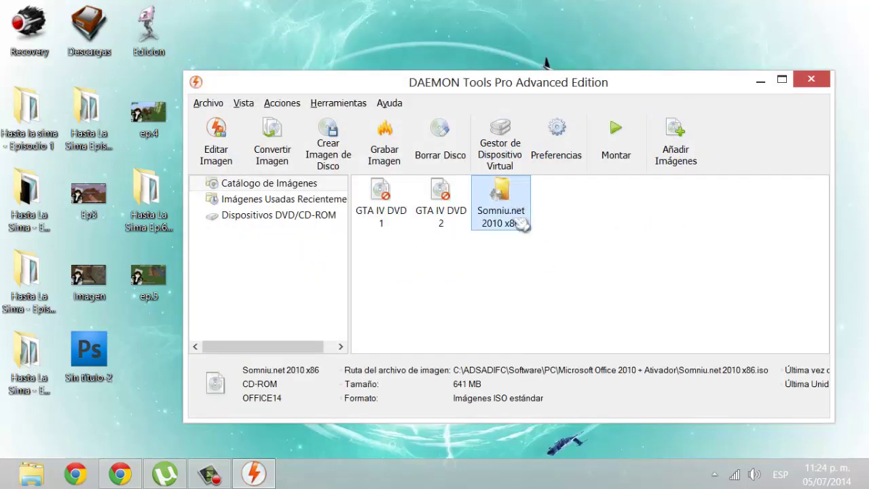
click(485, 435)
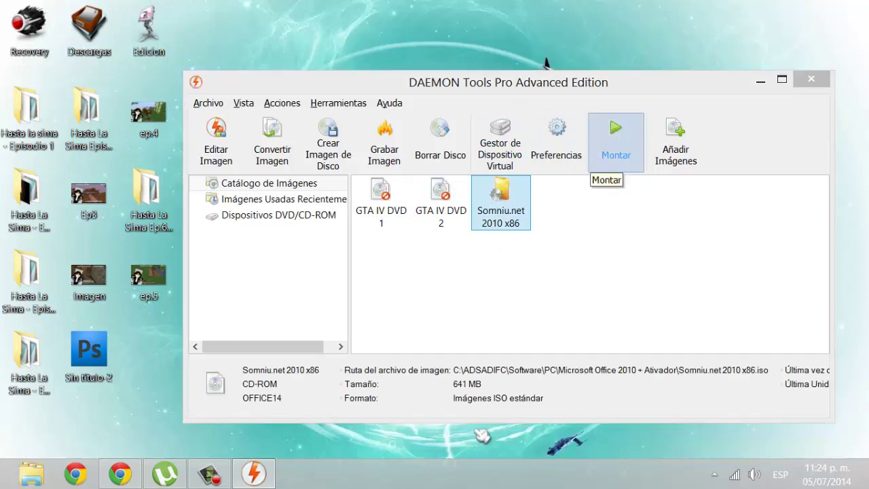
click(622, 166)
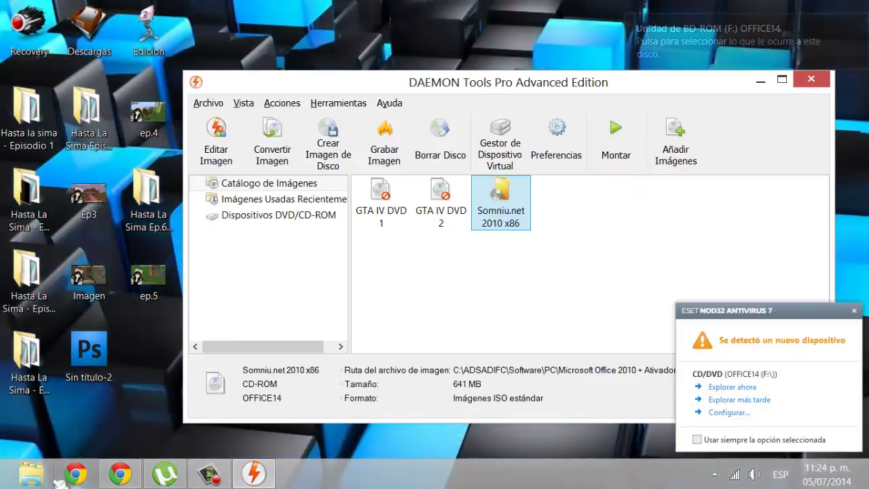
Switch to File Explorer, open the mounted OFFICE14 disc (F:), and close DAEMON Tools.
click(31, 473)
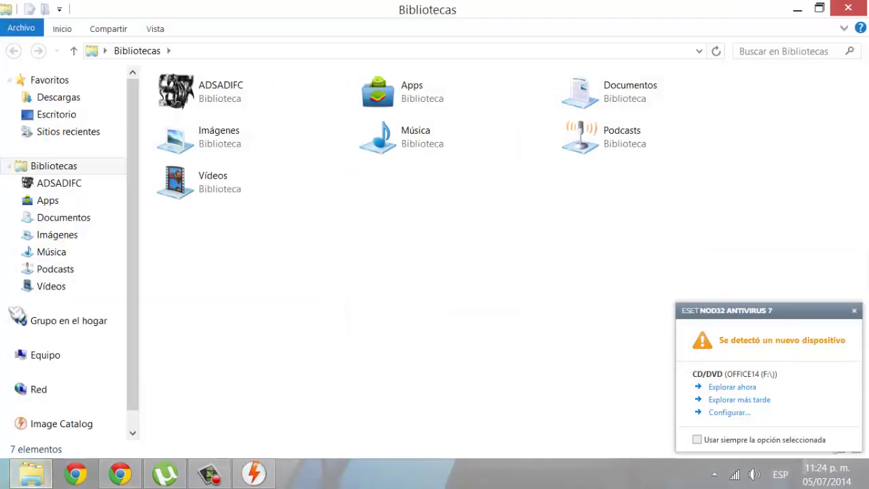
click(9, 355)
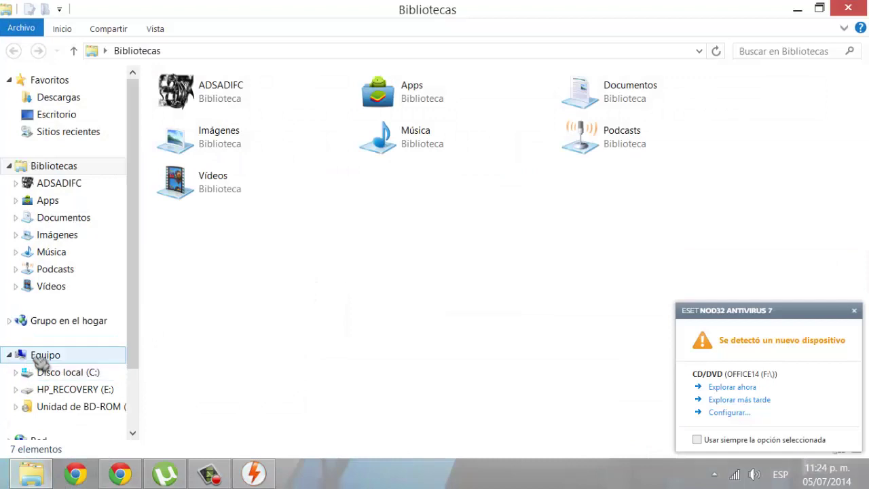
click(38, 355)
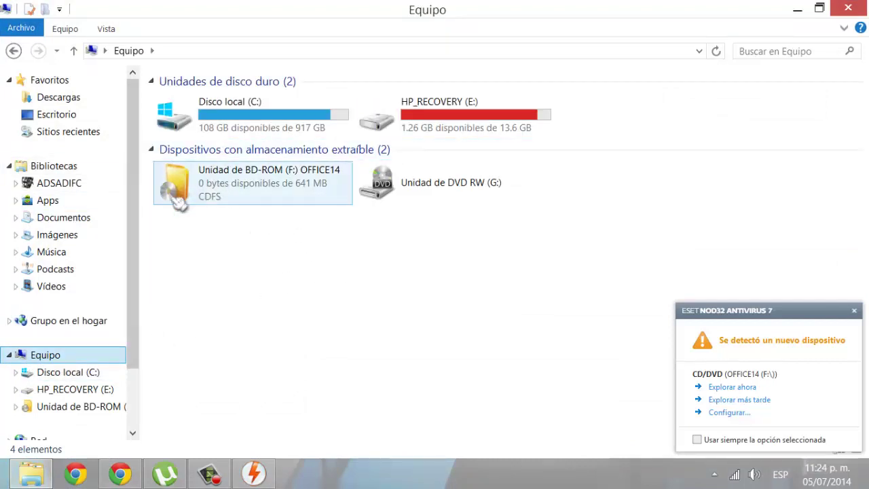
double_click(197, 191)
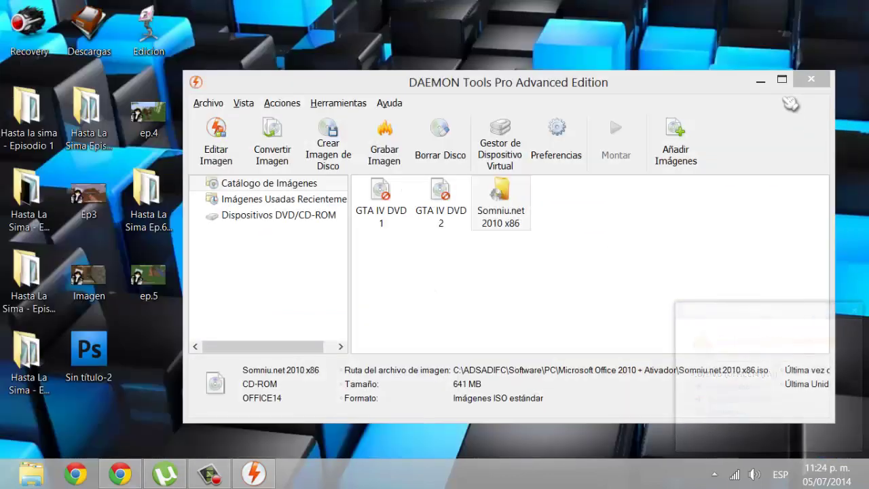
click(812, 80)
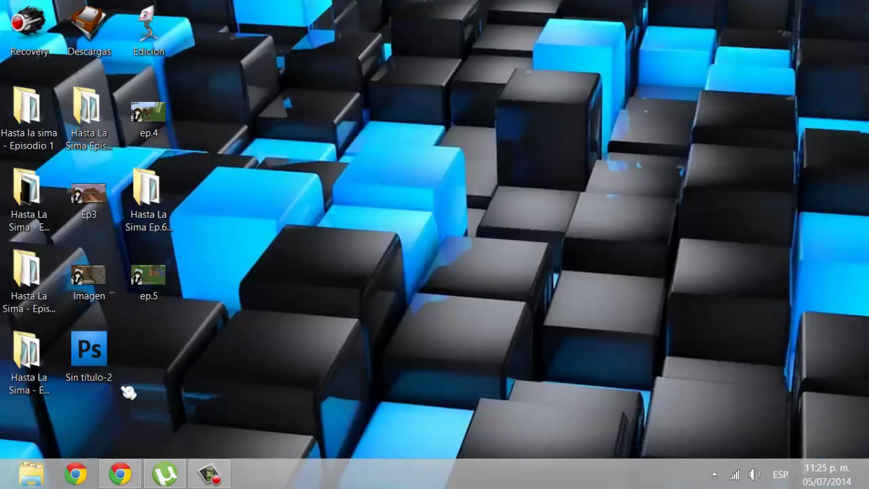
right_click(346, 122)
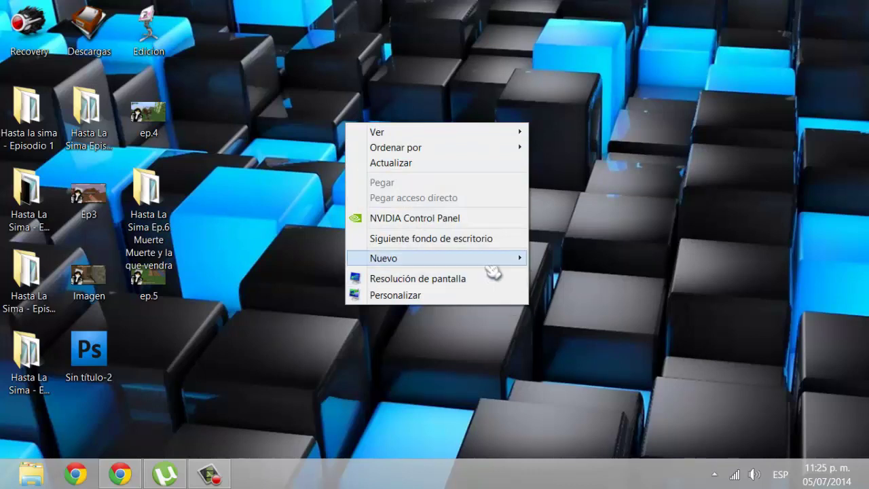
click(589, 199)
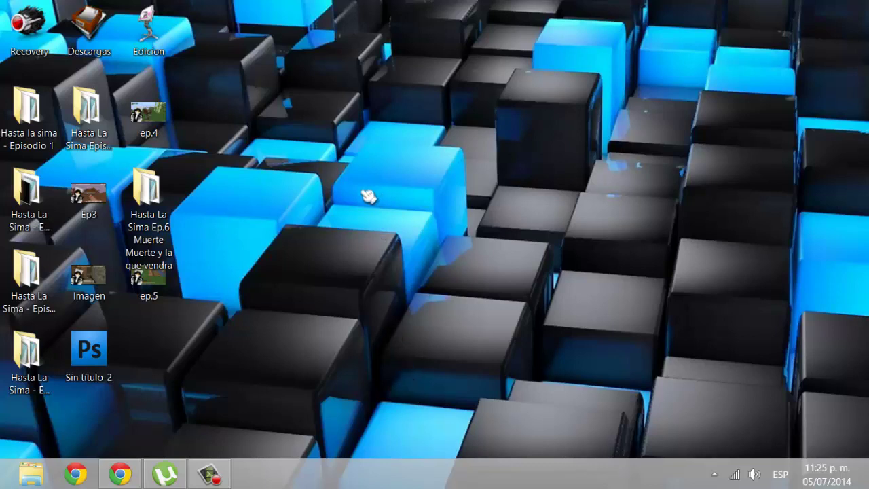
right_click(361, 53)
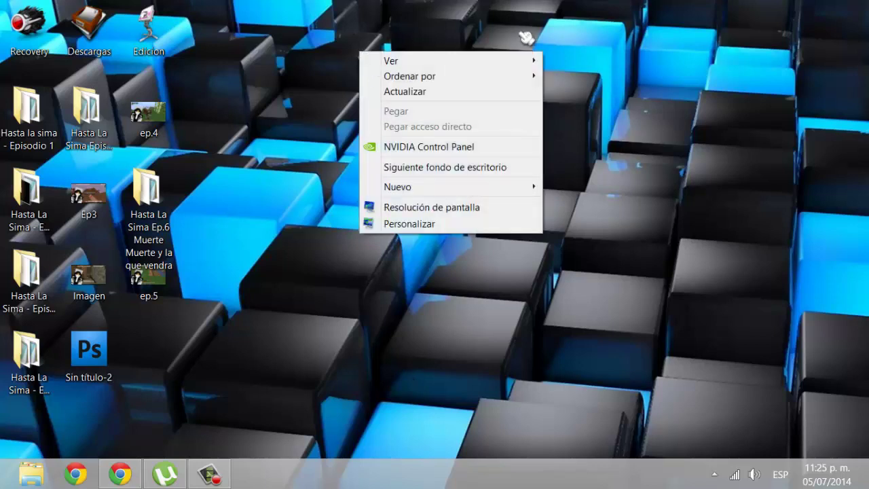
click(417, 310)
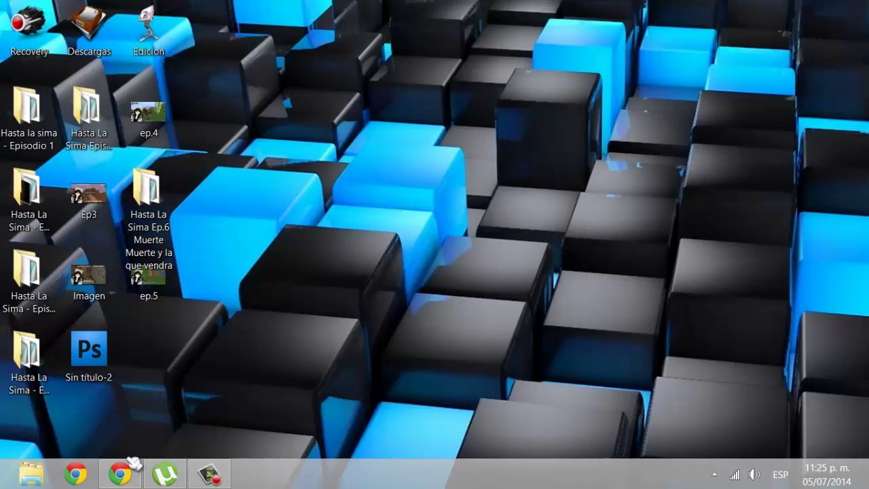
In File Explorer, open ADSADIFC > Software > PC > Microsoft Office ProPlus 2013 VL x64 en-US Jun2013 > MTKV243.
click(30, 474)
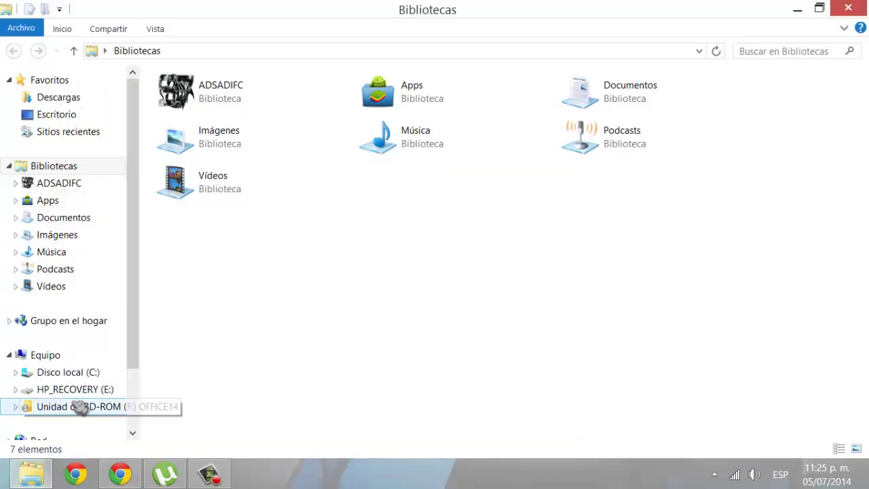
click(199, 95)
double_click(199, 95)
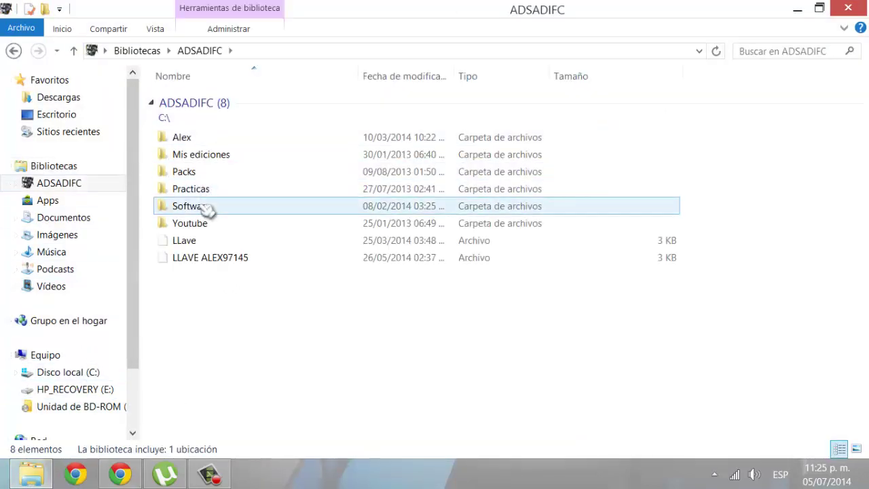
double_click(206, 207)
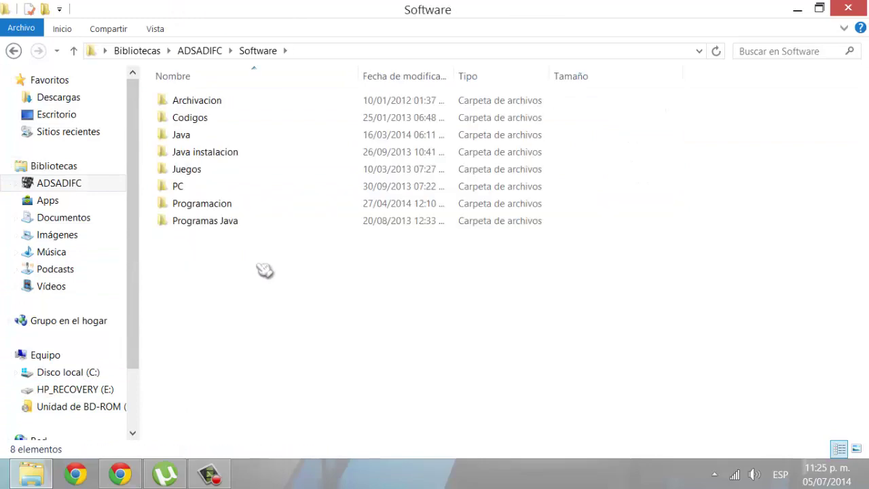
double_click(211, 189)
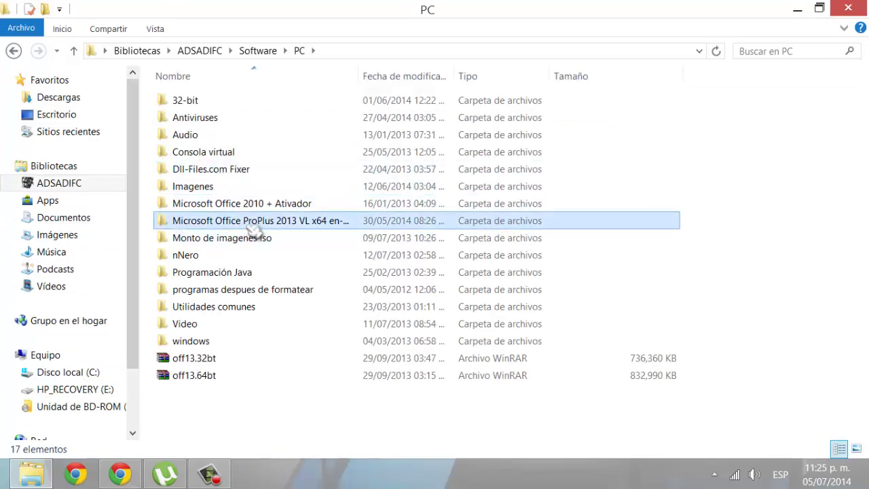
double_click(278, 223)
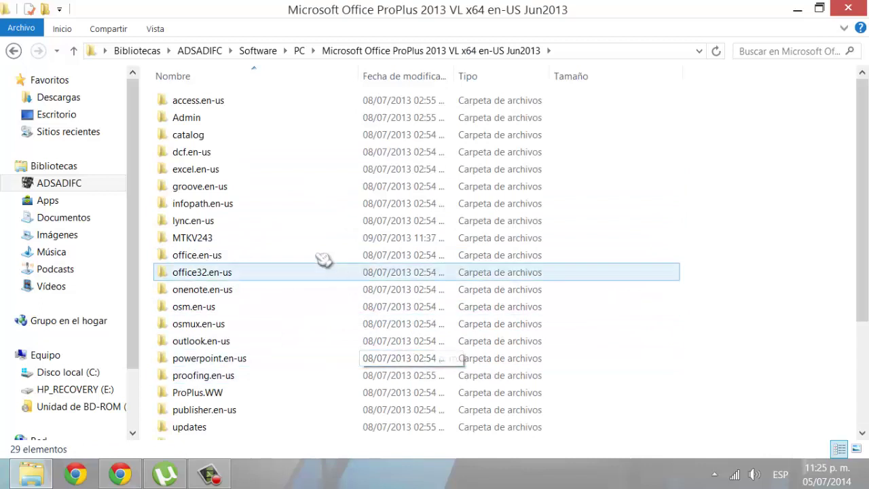
double_click(272, 243)
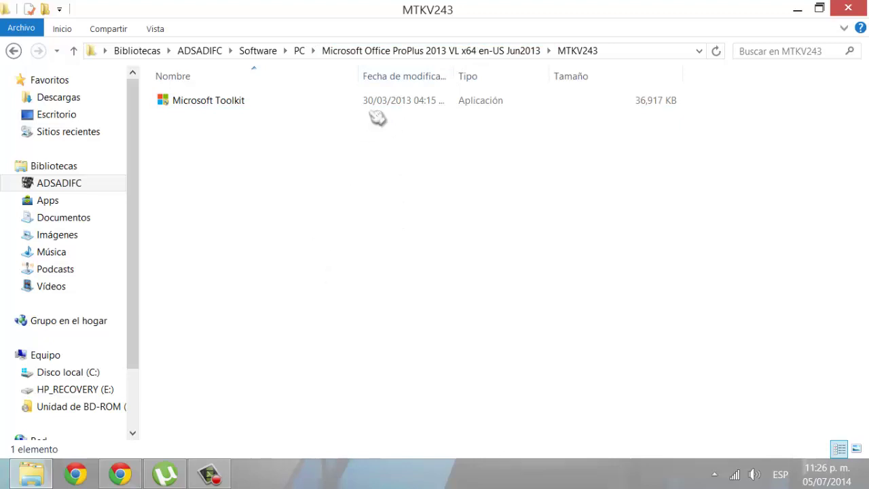
double_click(234, 111)
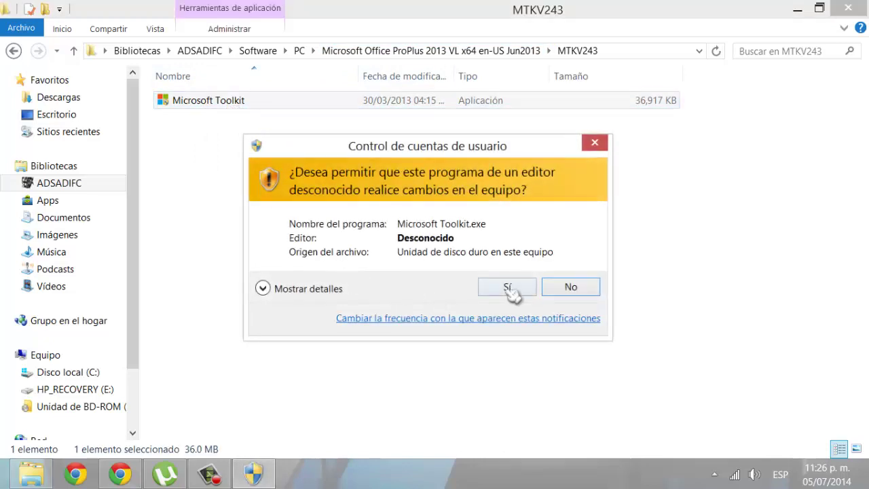
click(509, 287)
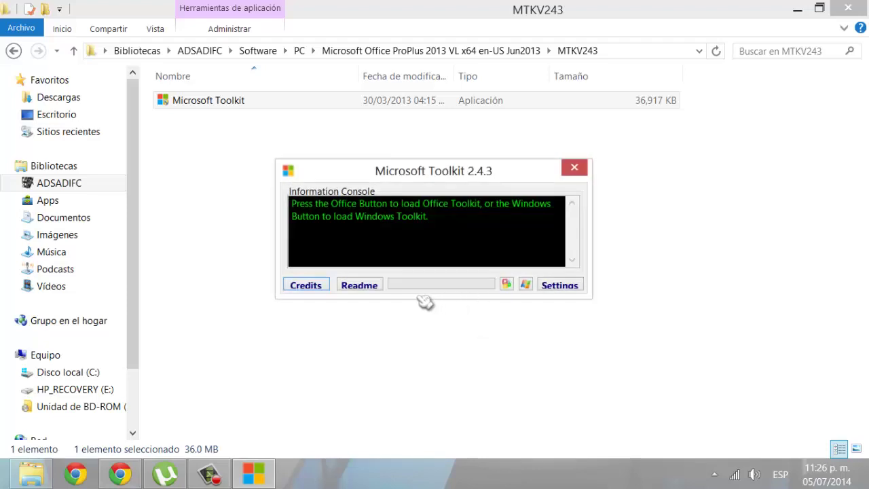
click(508, 284)
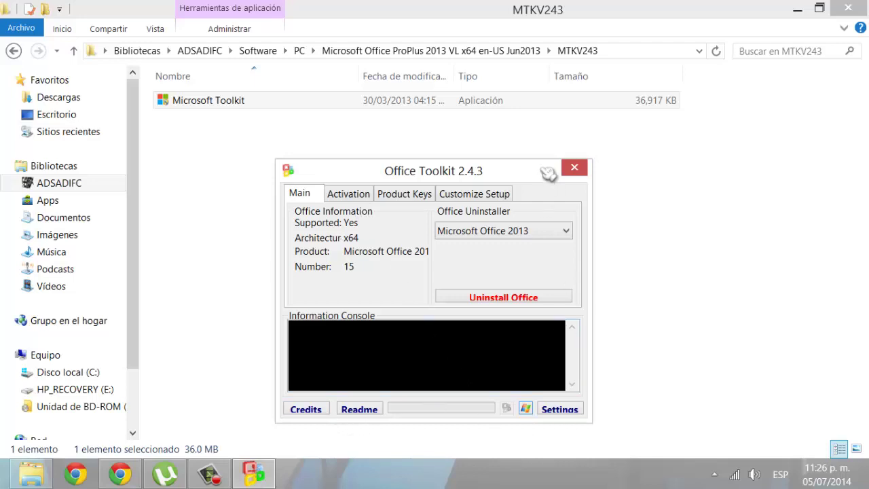
click(575, 168)
Launch Microsoft Toolkit, allow it to make changes, load its Office Toolkit and move that window slightly higher.
double_click(243, 106)
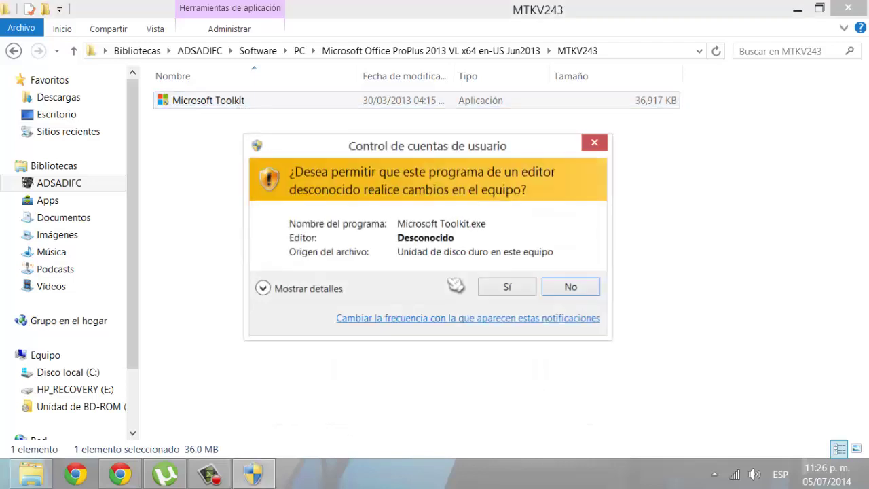
click(506, 288)
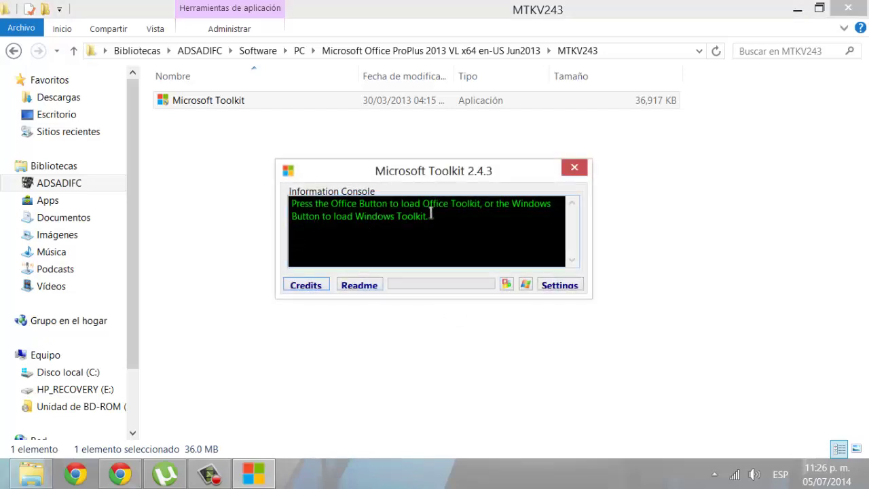
click(507, 284)
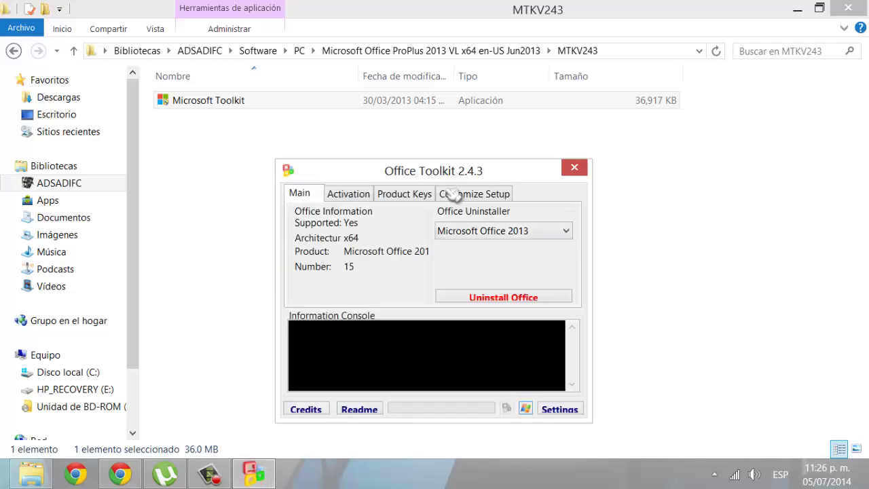
drag(458, 170, 438, 139)
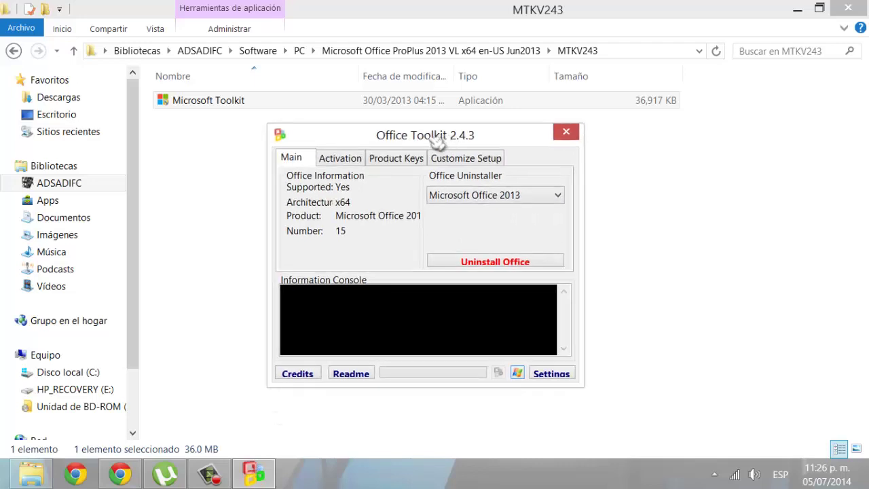
Examine the activation functions and the setup customization lists for language, channel and edition.
click(343, 159)
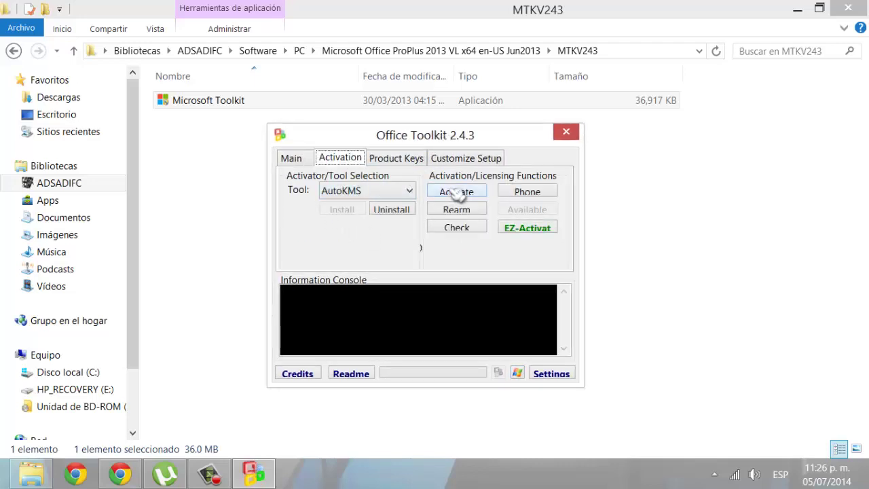
click(474, 159)
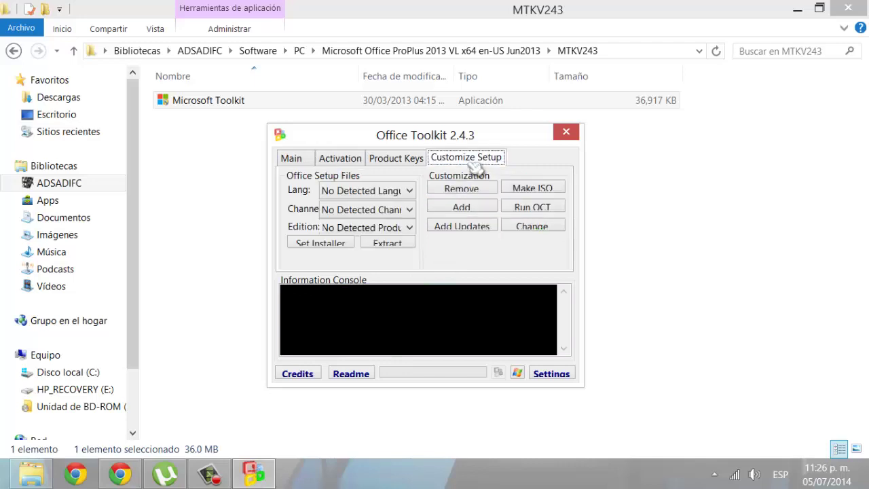
click(404, 210)
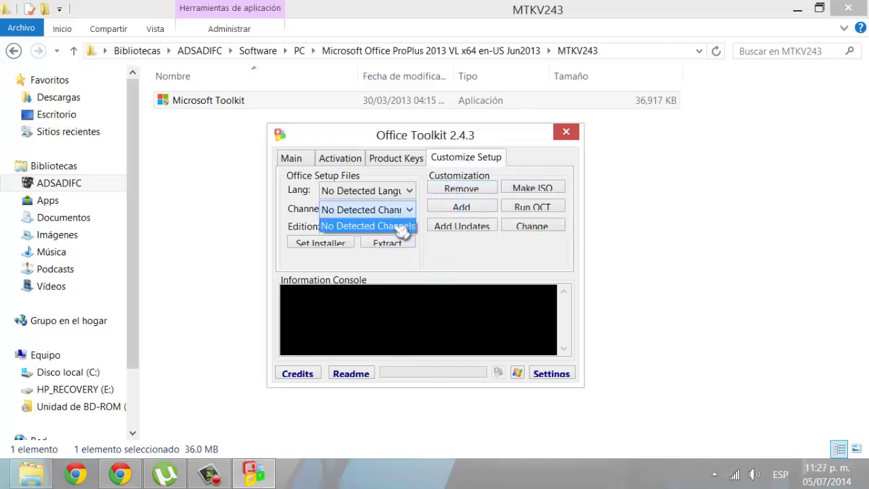
click(436, 272)
click(410, 228)
click(412, 210)
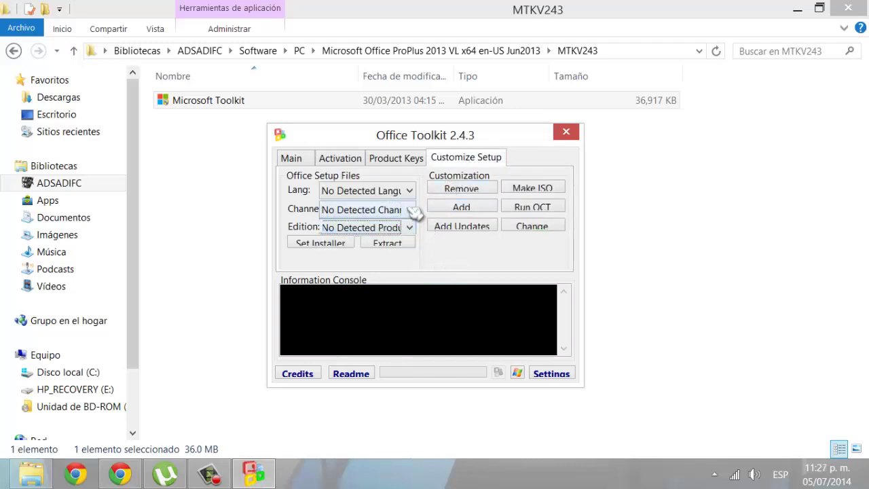
click(410, 210)
click(412, 193)
click(407, 211)
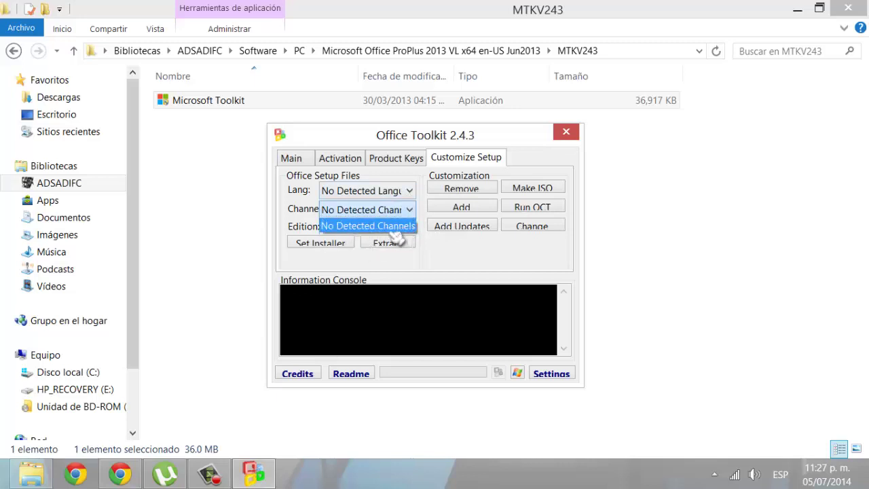
click(406, 170)
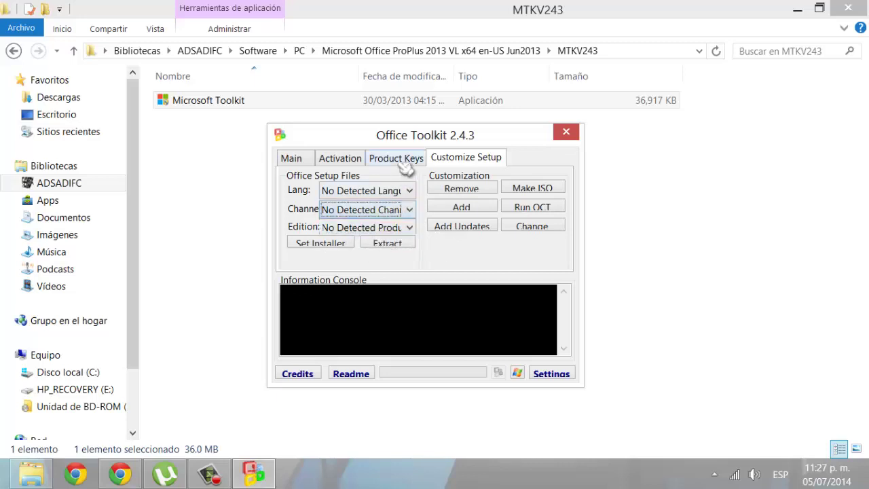
Review the product key page, the Office information with its uninstaller version list, and the activation options again.
click(397, 161)
click(354, 162)
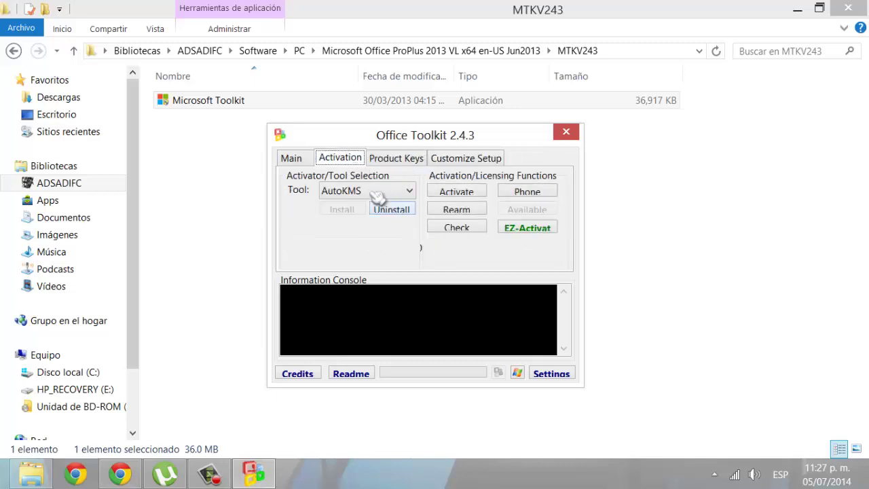
click(310, 158)
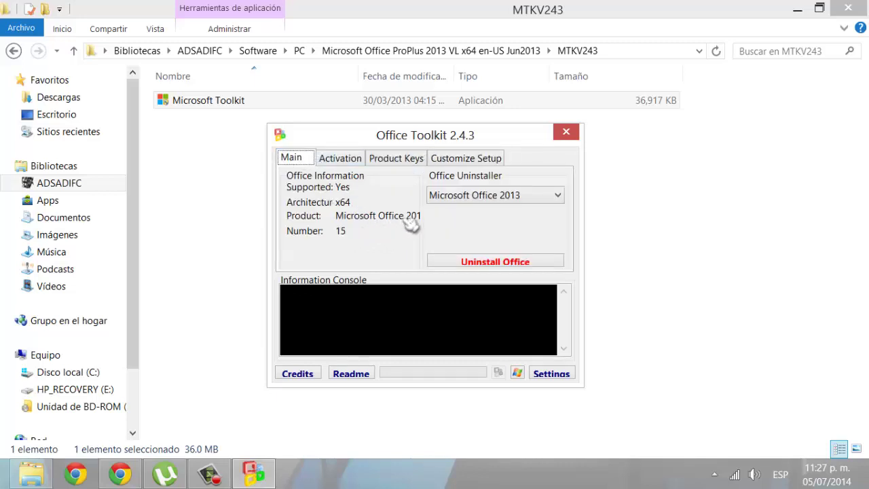
click(473, 196)
click(509, 196)
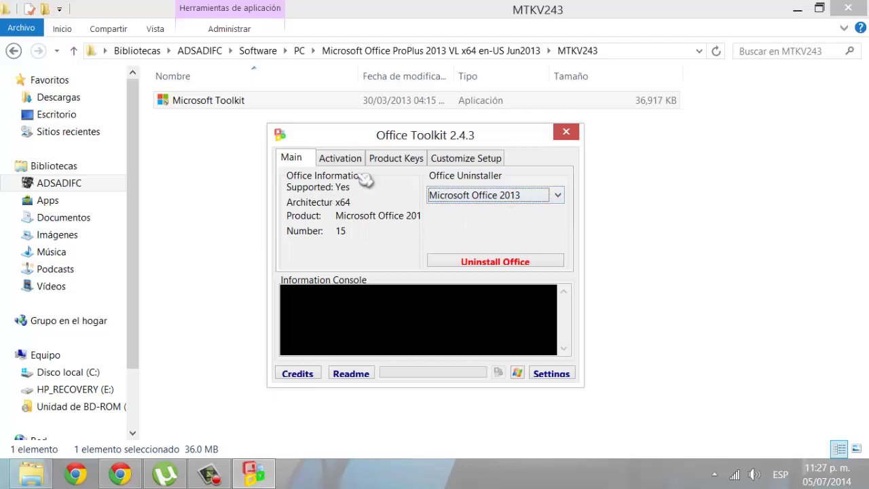
click(342, 159)
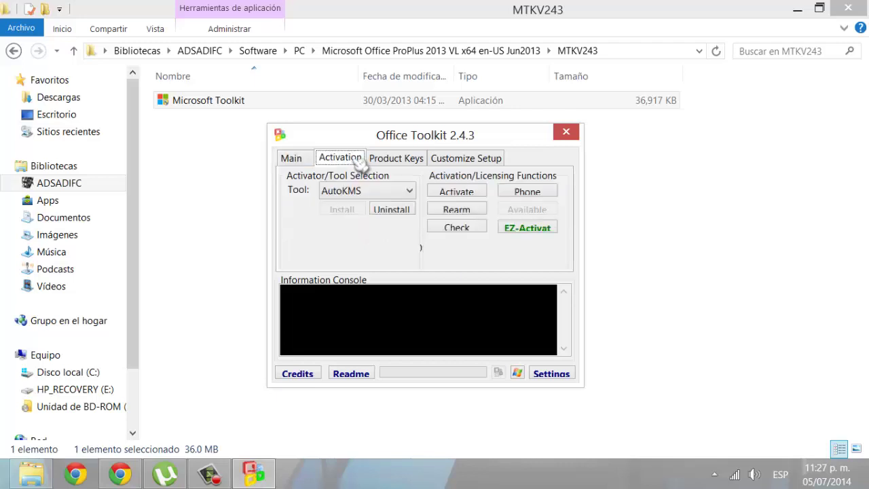
Close Office Toolkit and the MTKV243 folder window.
click(564, 132)
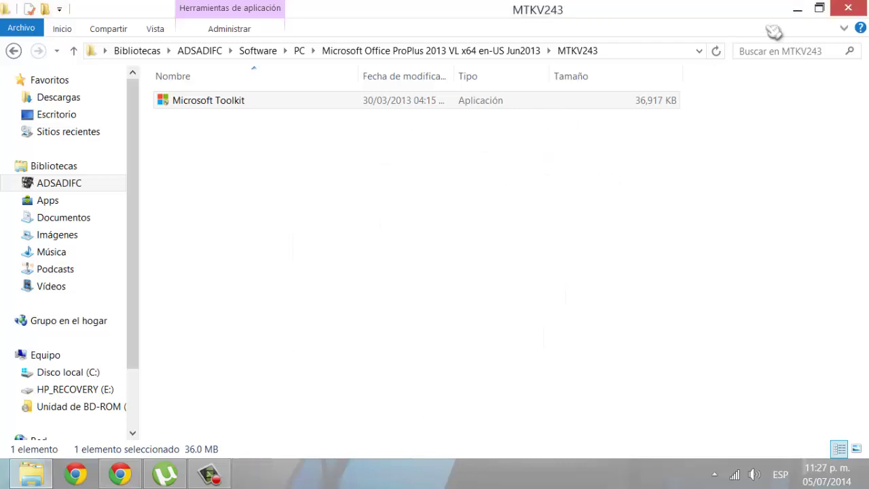
click(850, 9)
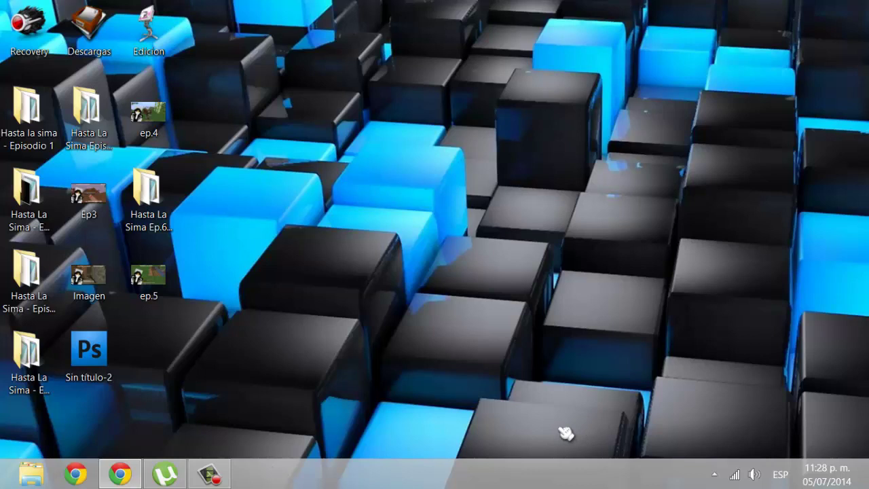
click(714, 474)
click(332, 286)
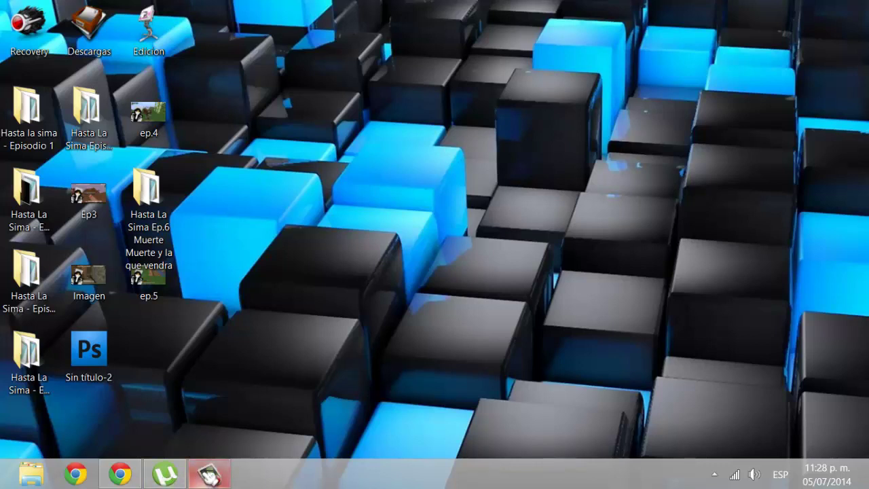
mouse_move(212, 477)
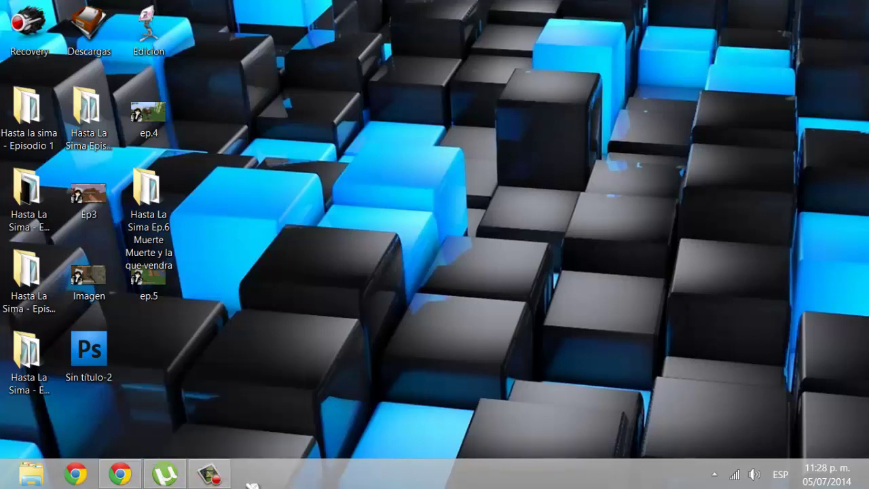
click(210, 474)
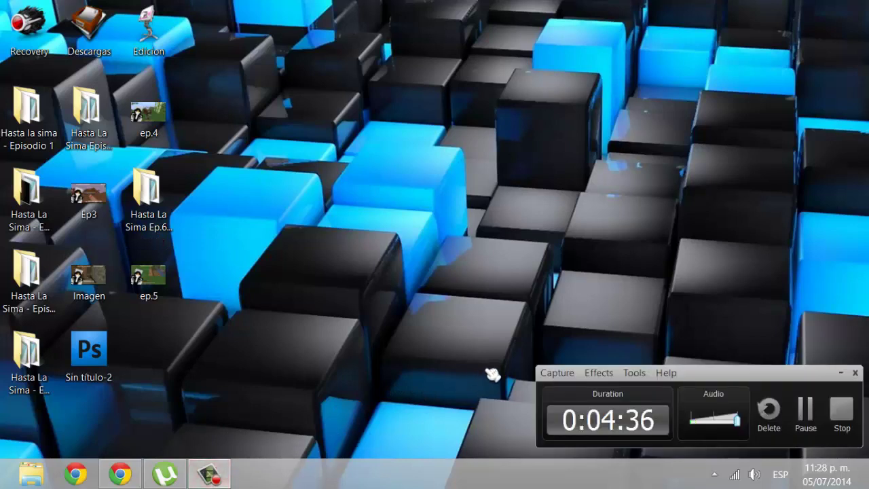